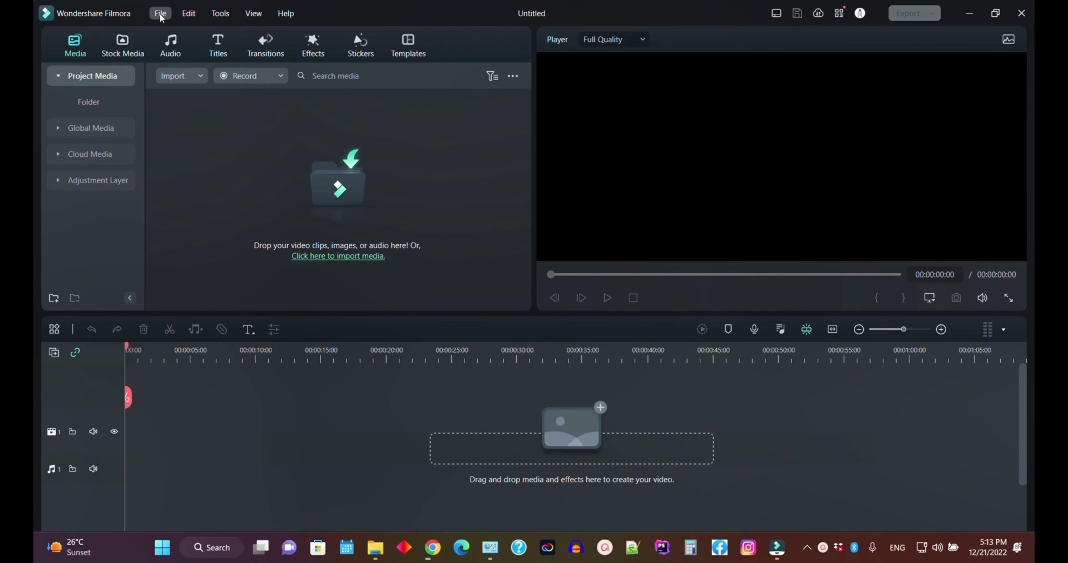
- Check the currently installed Filmora version in the Help > About dialog
click(290, 20)
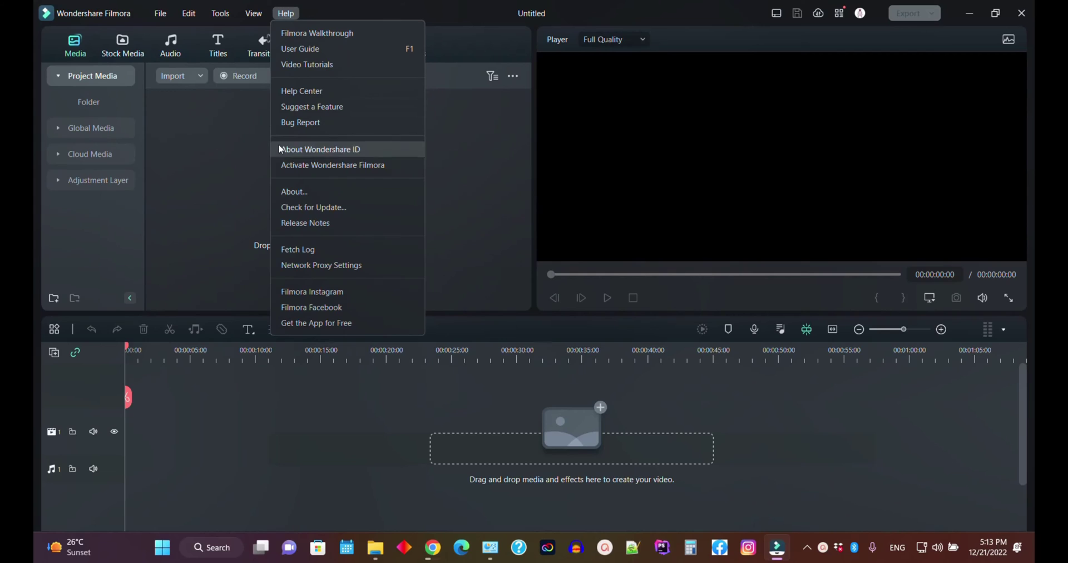
click(295, 192)
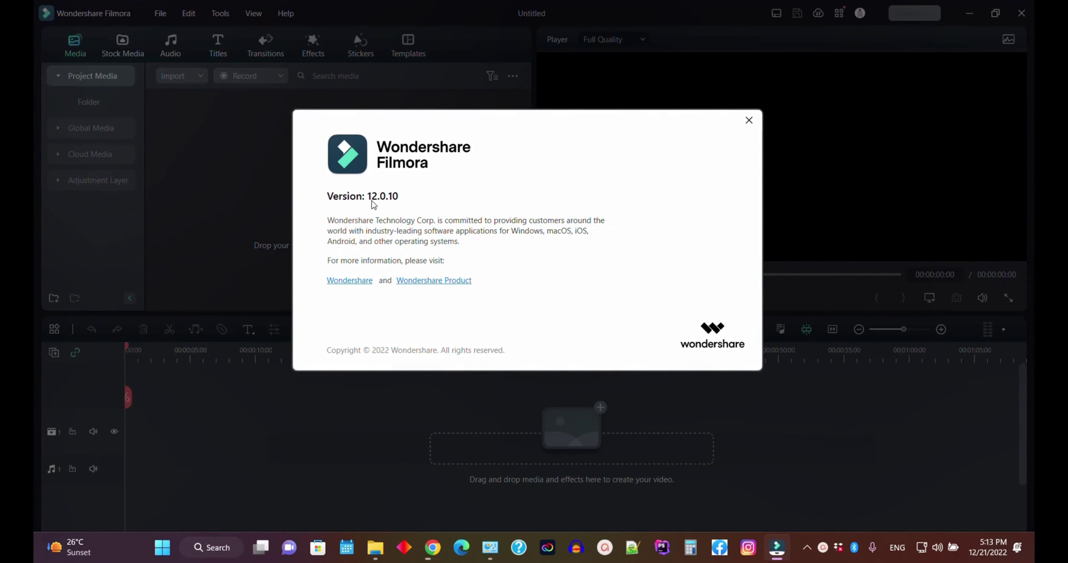
click(749, 120)
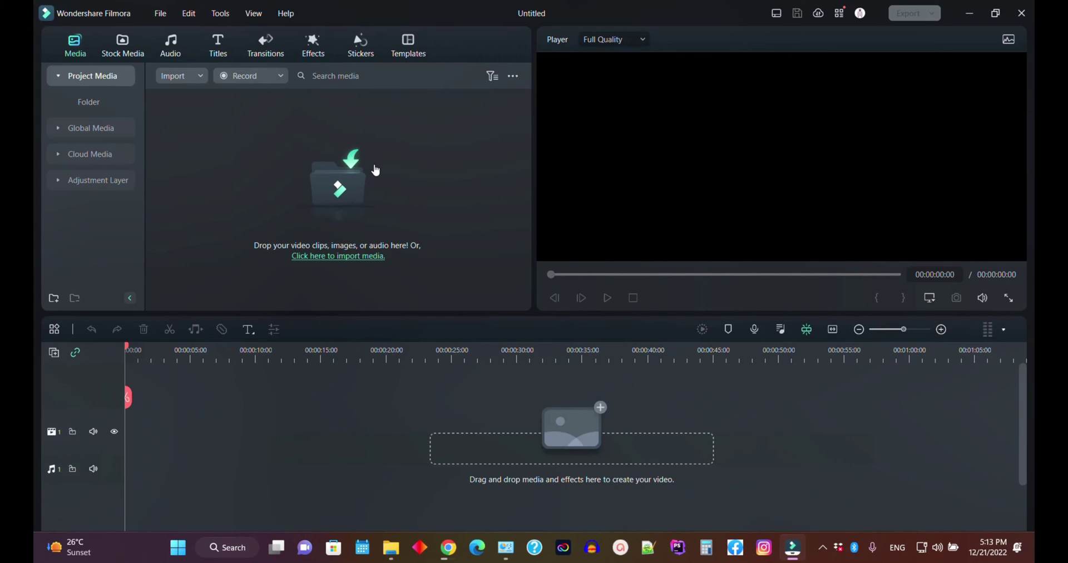
- Ask the customer service chat how to download an older version via Download & Install, then follow the reply's link
click(841, 15)
click(864, 60)
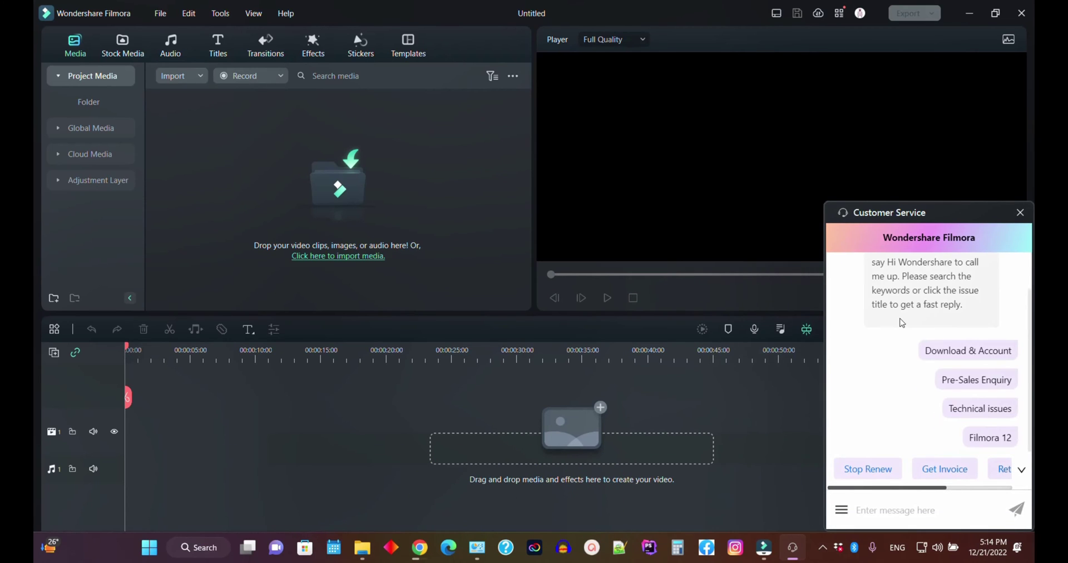
click(962, 350)
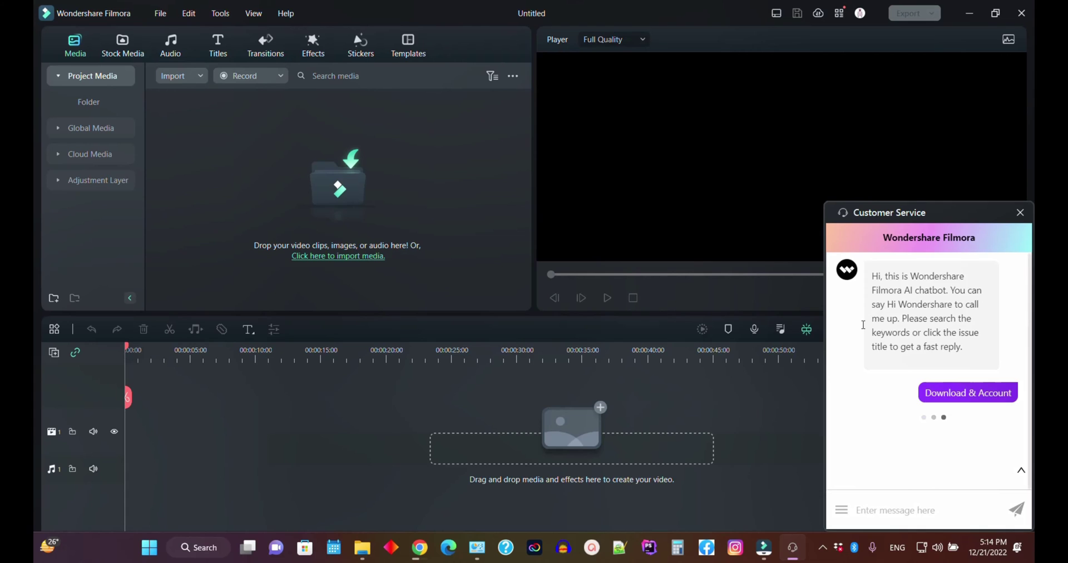
click(971, 380)
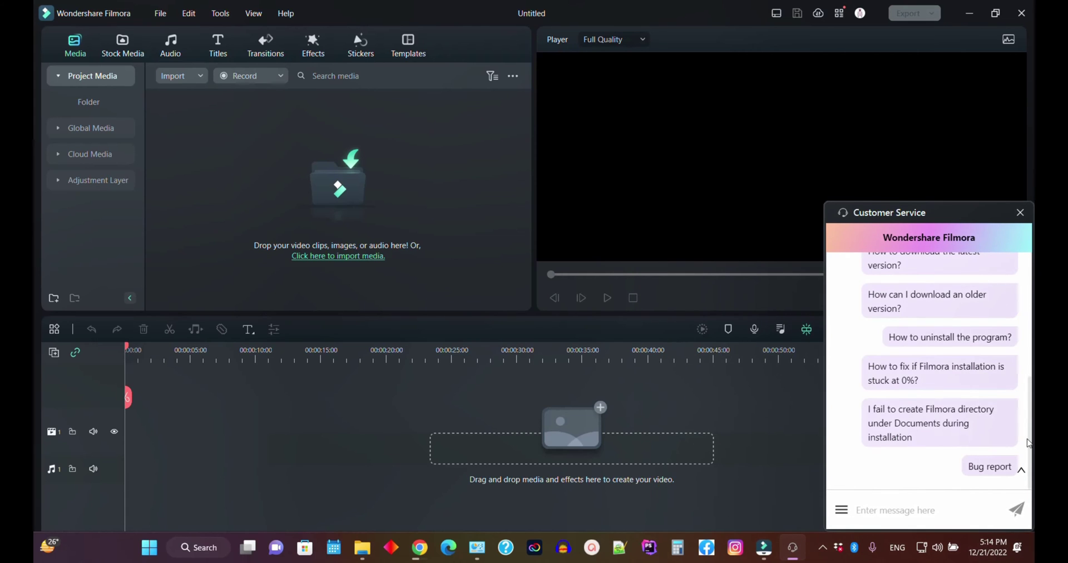
scroll(1023, 426, up, 1)
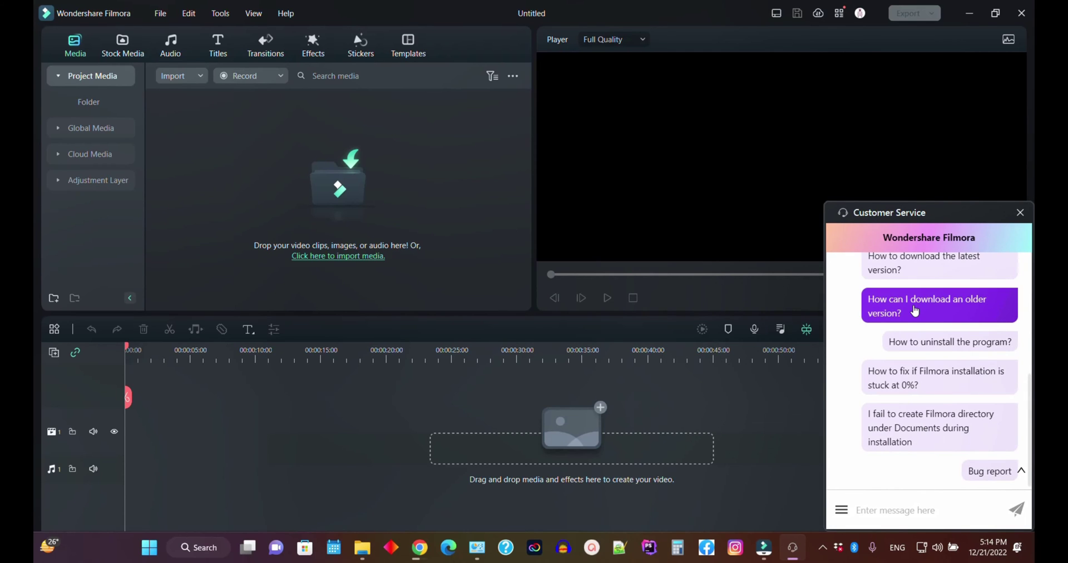
click(915, 311)
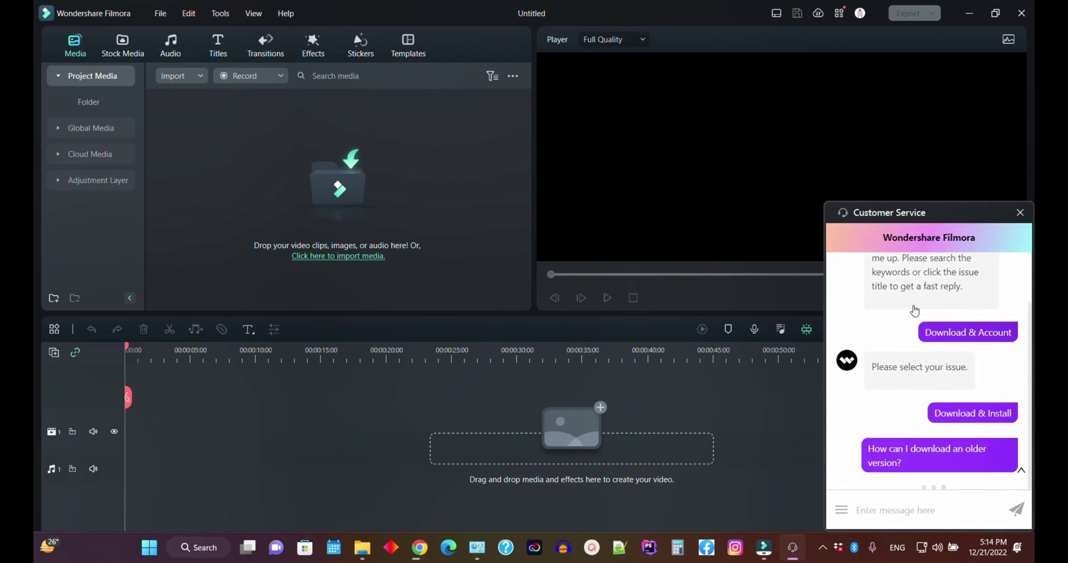
click(935, 373)
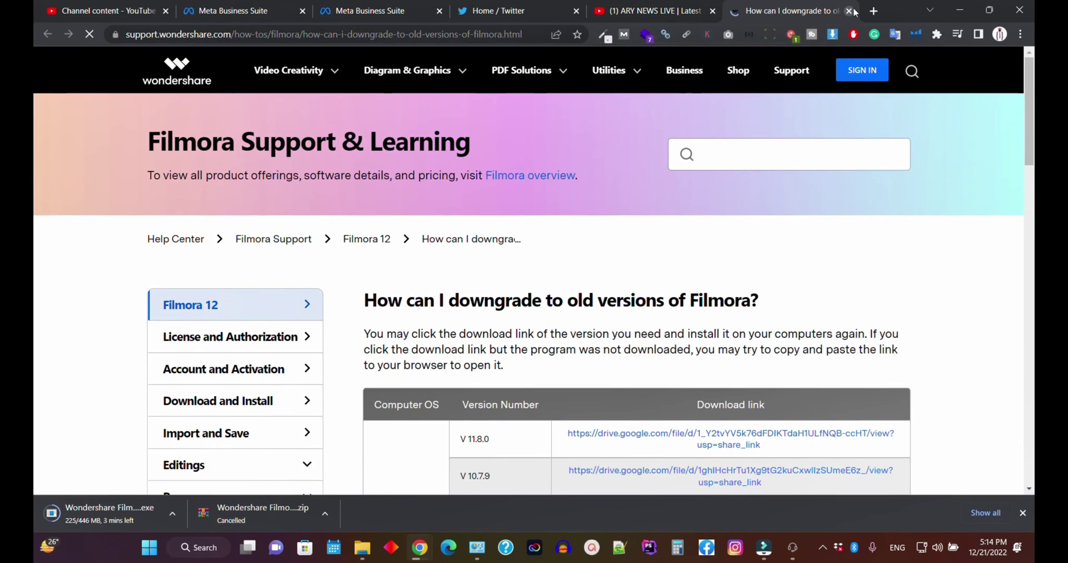
- Scroll to the download table and open the Google Drive link for Windows V 11.8.0
drag(1032, 104, 1034, 172)
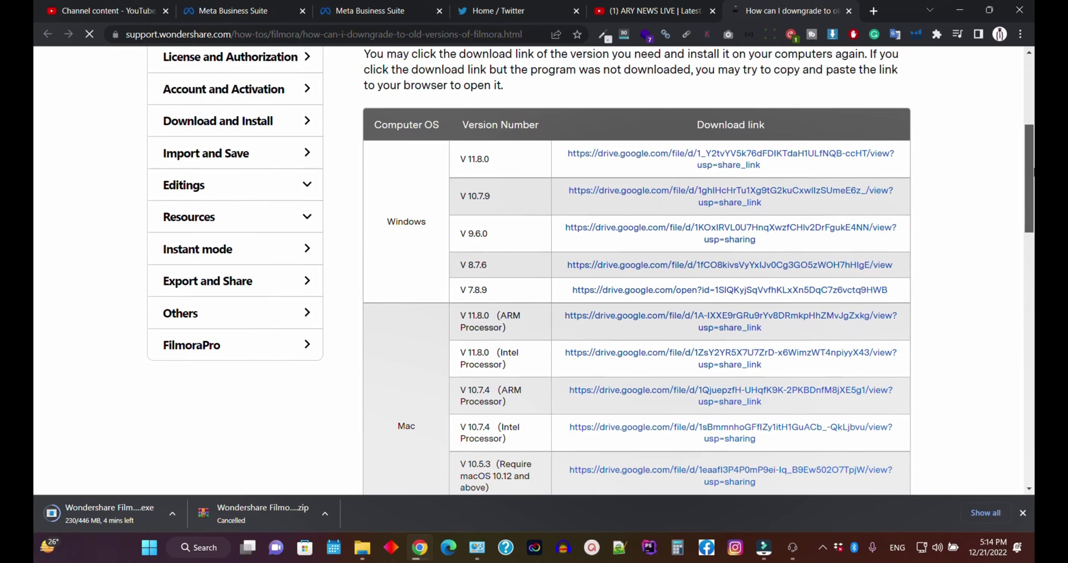
click(726, 158)
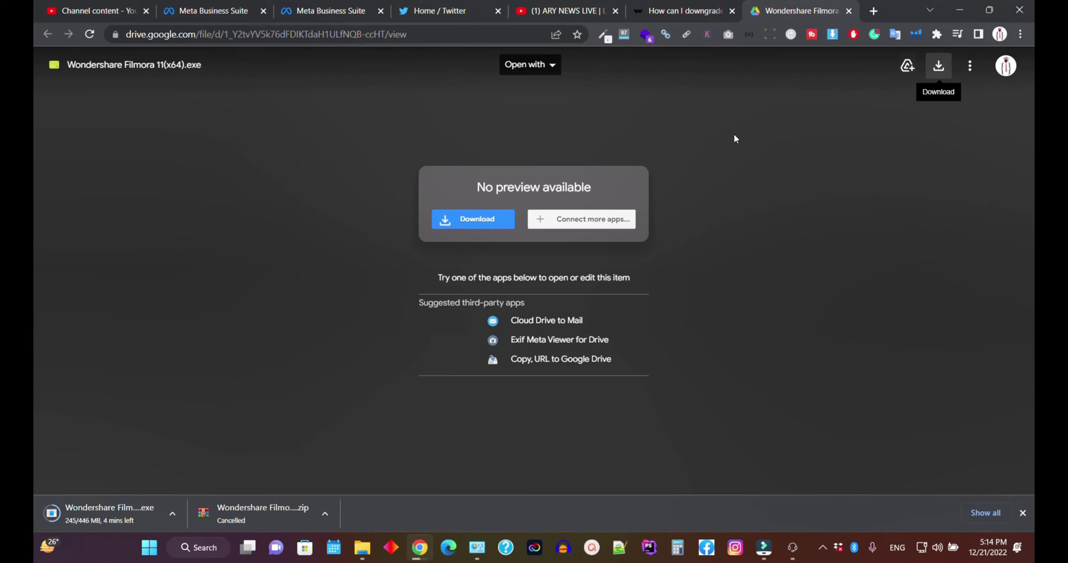
- Download the 446 MB Wondershare Filmora 11(x64).exe installer from Drive and cancel the duplicate download
click(461, 220)
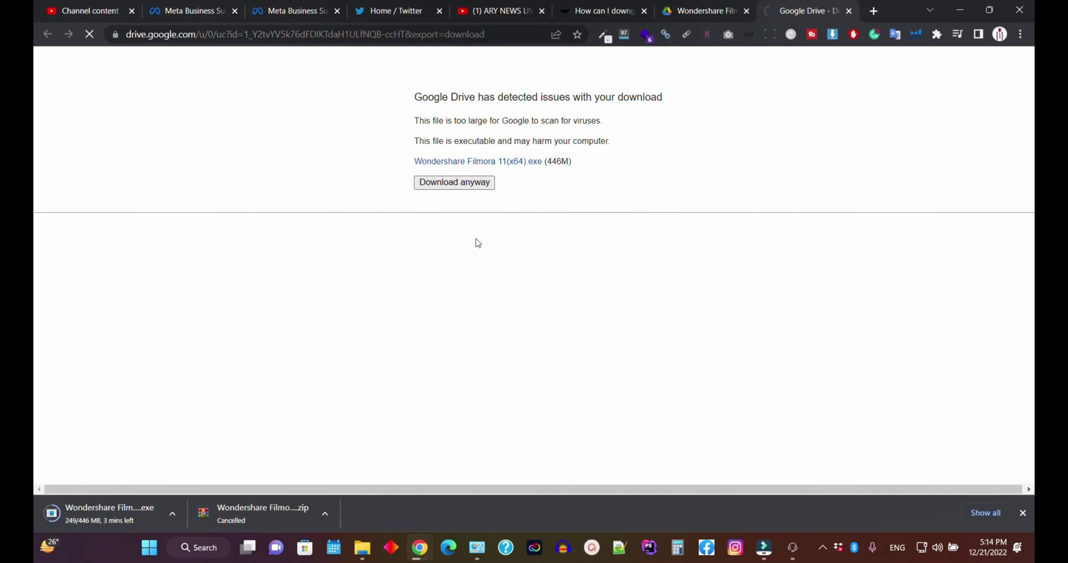
key(Return)
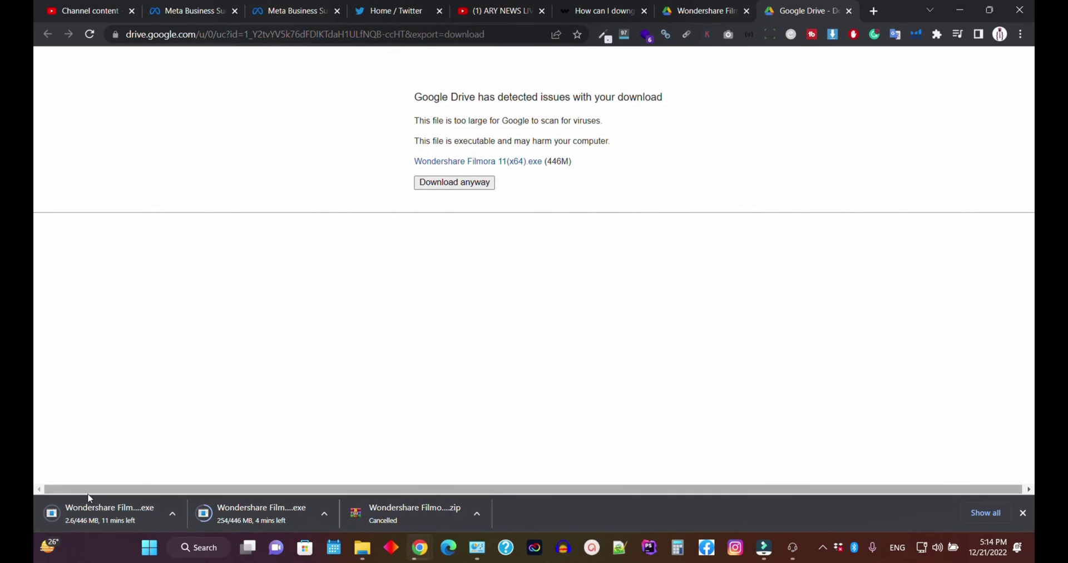
click(172, 513)
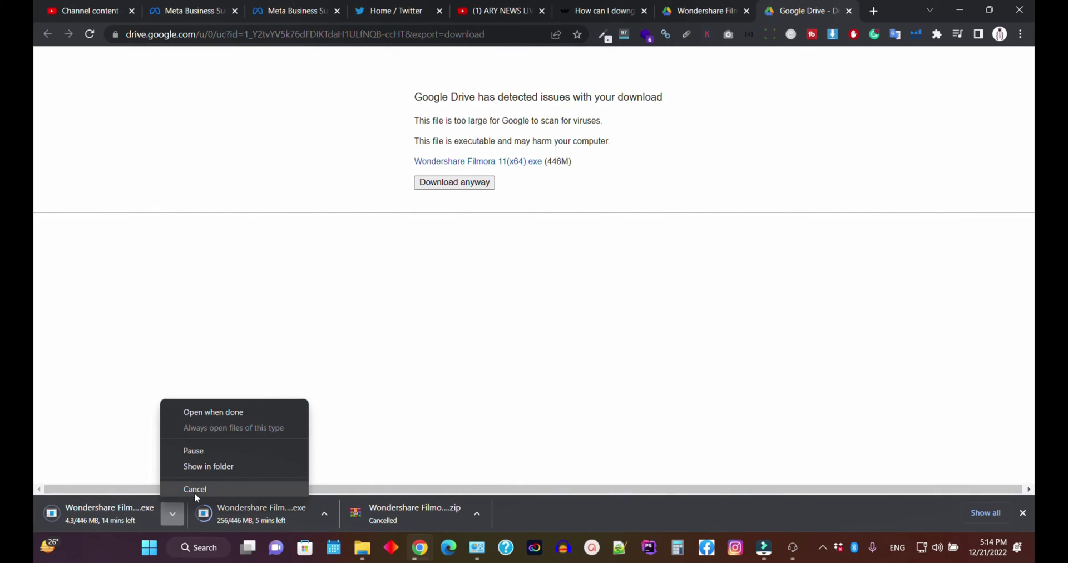
click(191, 490)
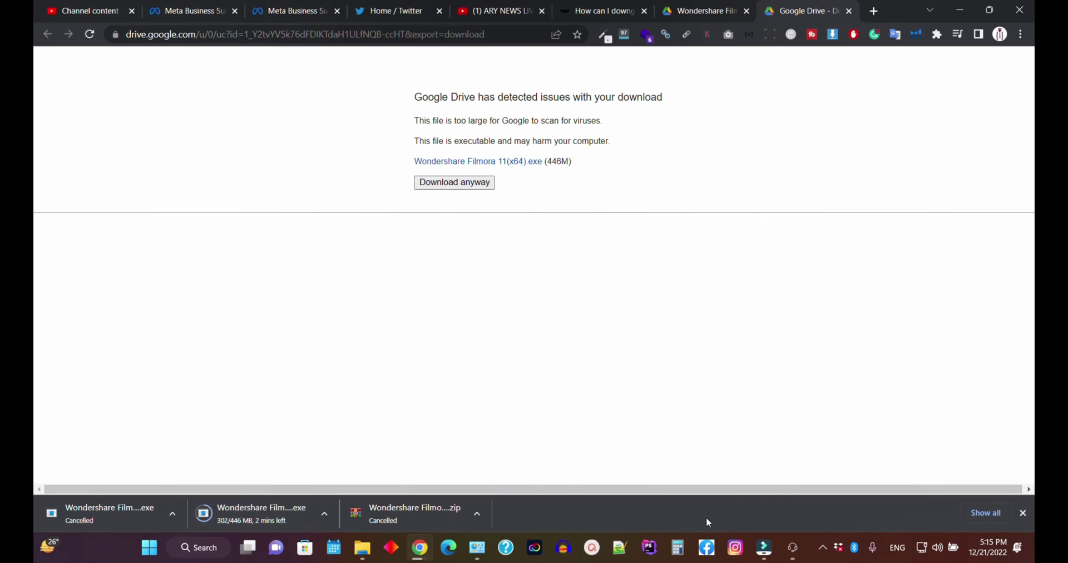
- Minimize the Filmora 12 editor to return to Chrome with the finished installer download
click(764, 549)
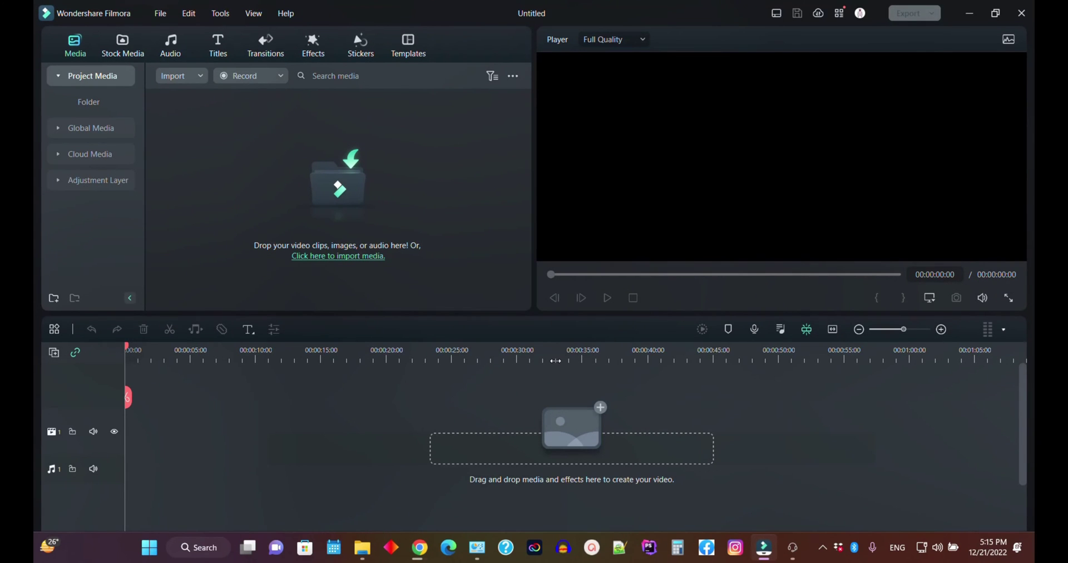
click(969, 13)
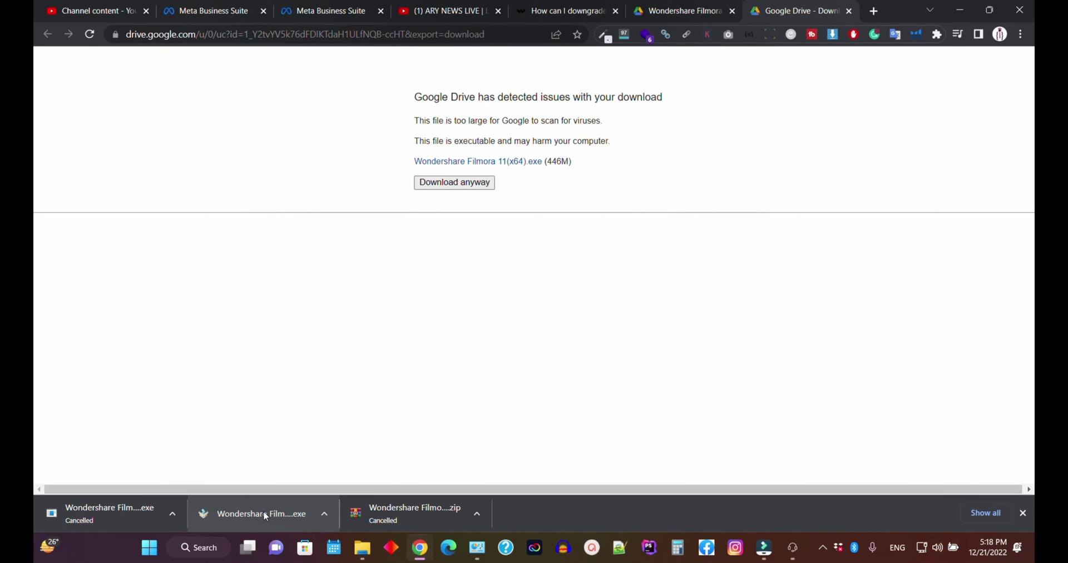
- Run the Filmora 11 installer, pass the welcome page and accept the license agreement
click(263, 511)
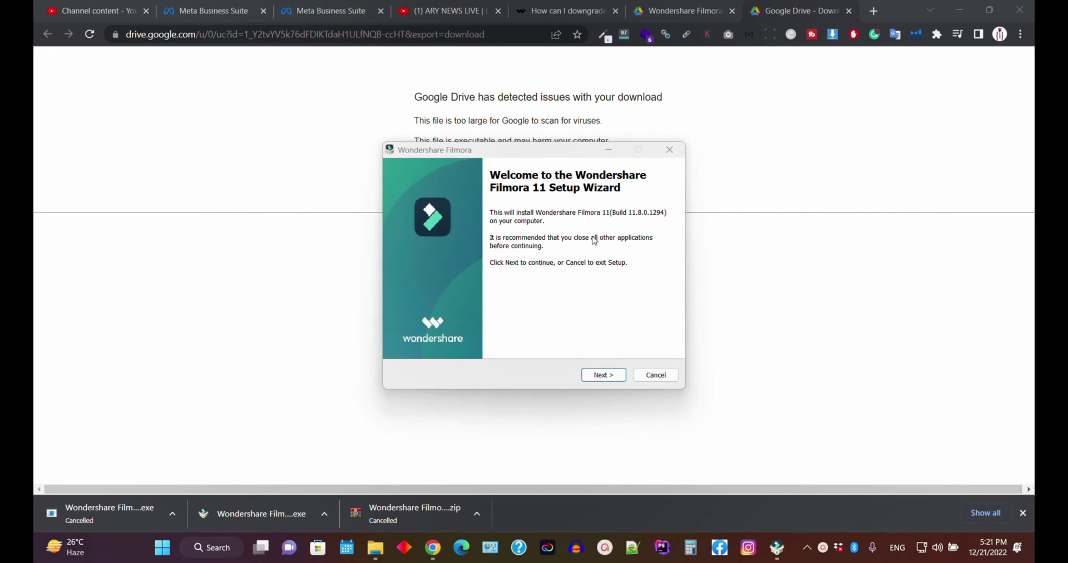
drag(576, 154, 597, 140)
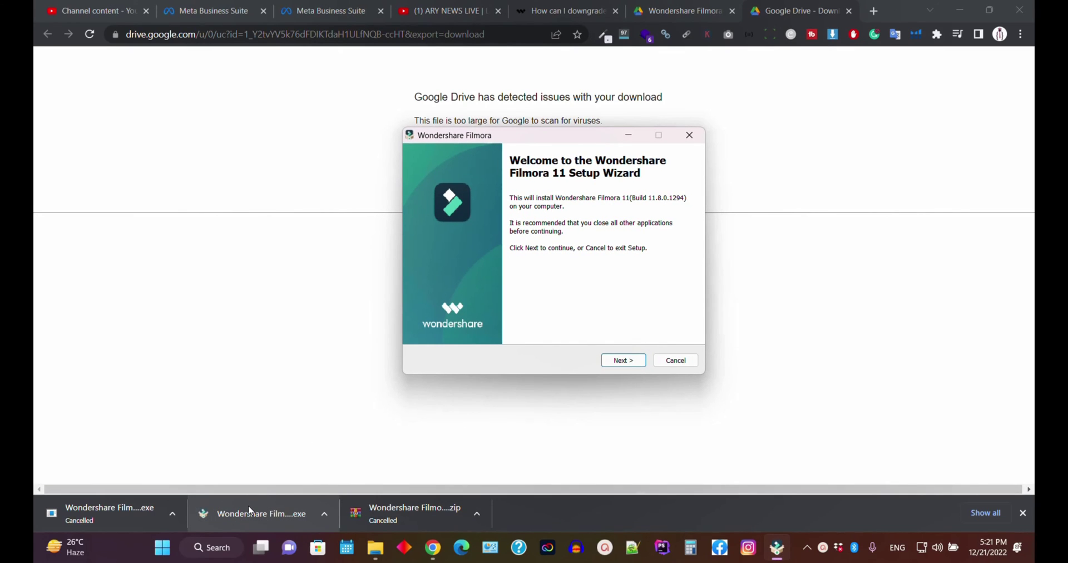
click(618, 369)
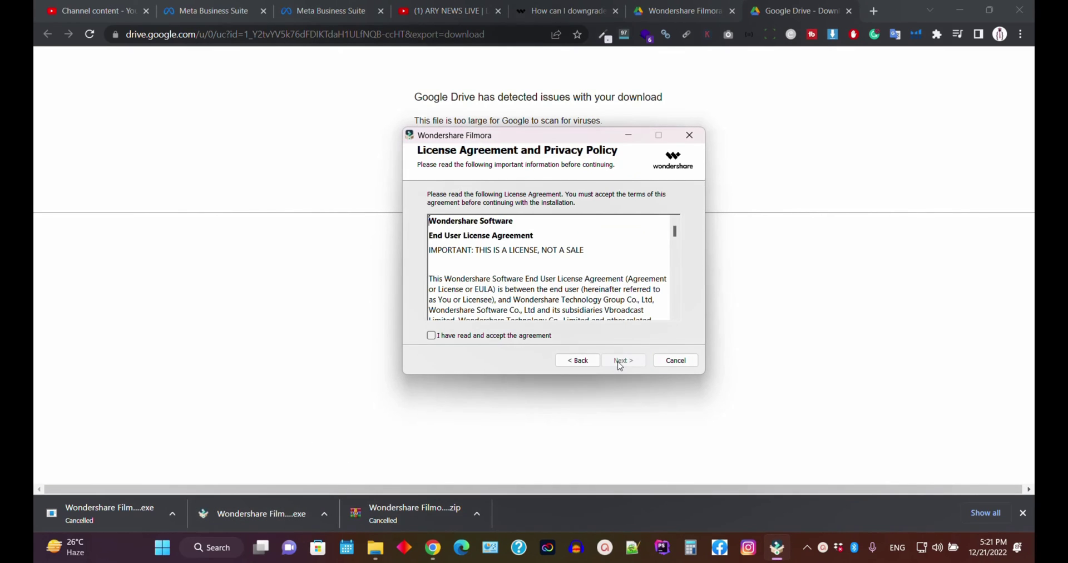
click(496, 337)
click(622, 361)
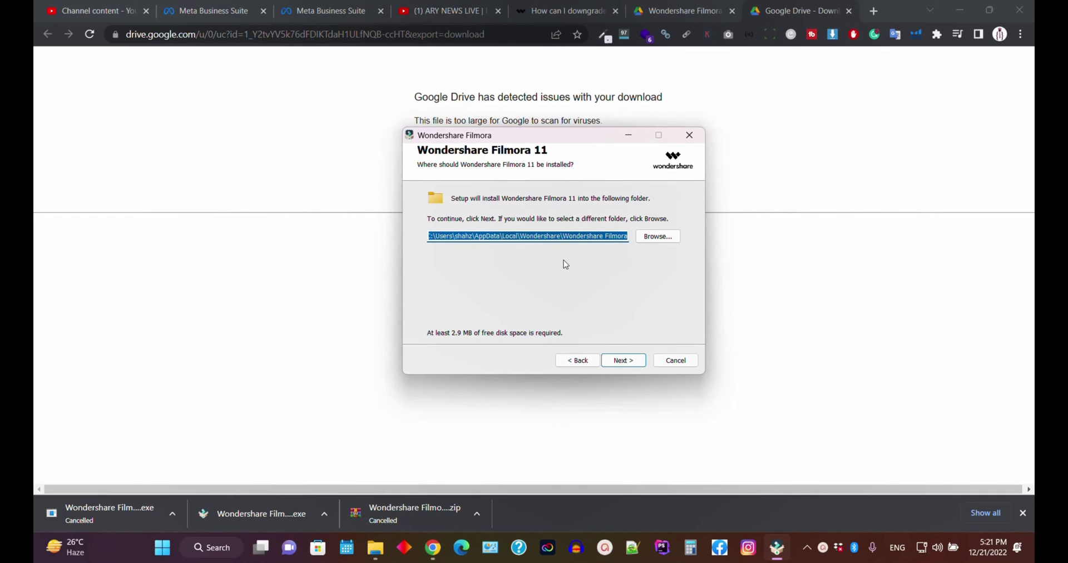
- Browse for the install location and choose the Documents folder
click(651, 238)
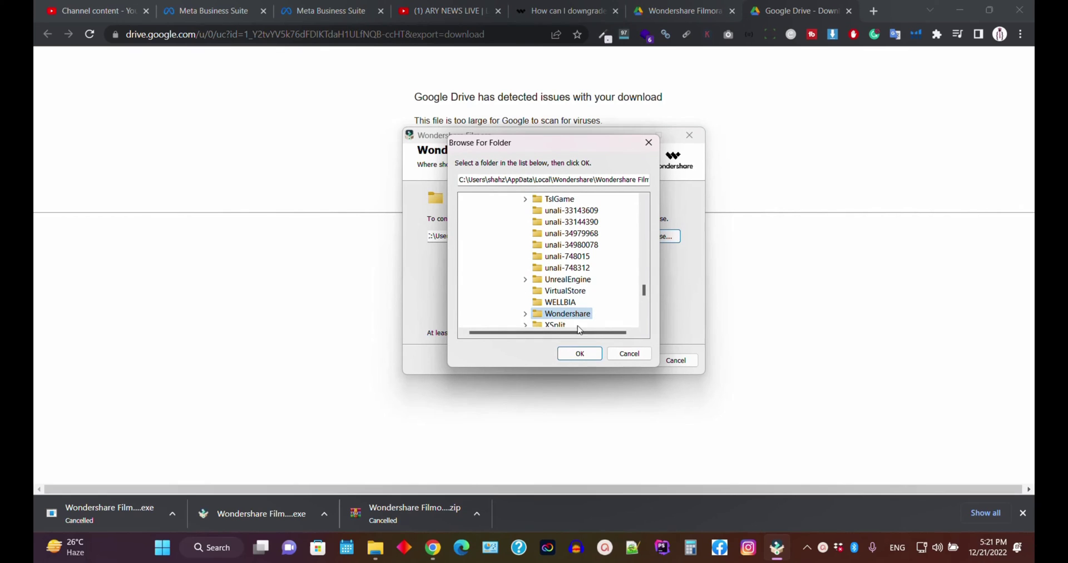
drag(644, 290, 644, 315)
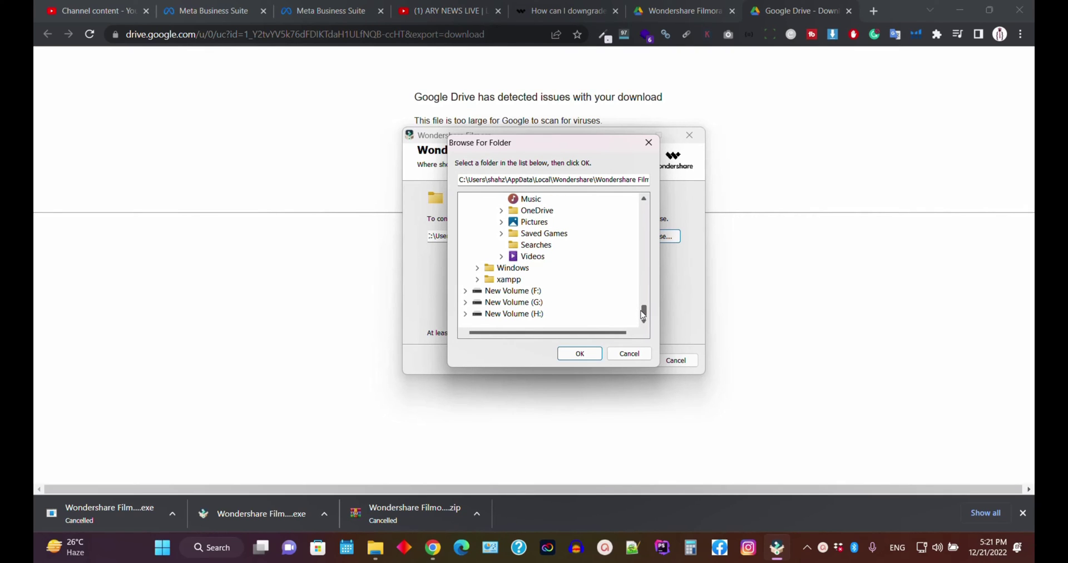
drag(643, 315, 642, 303)
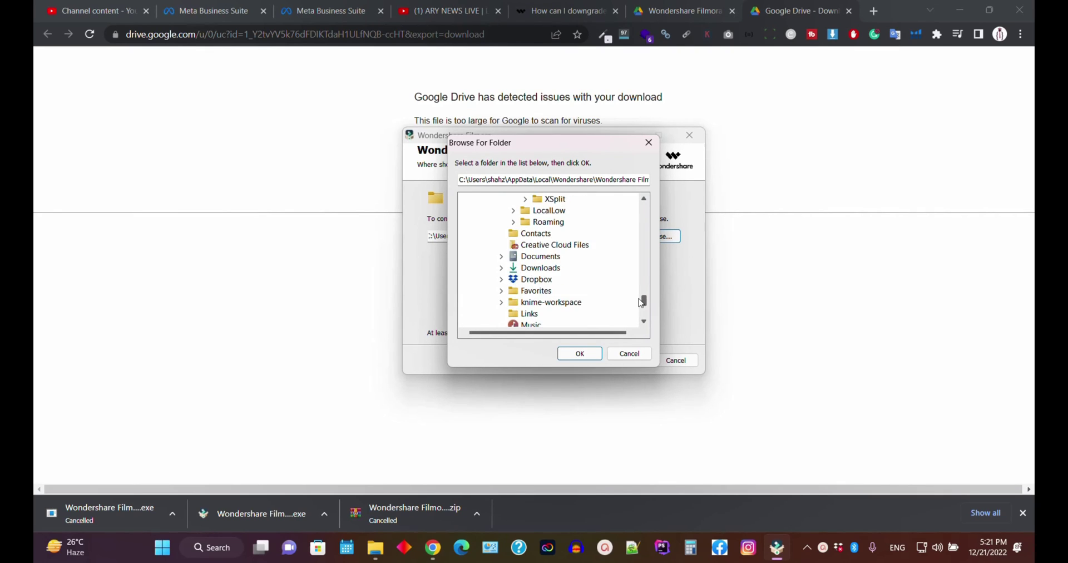
click(548, 258)
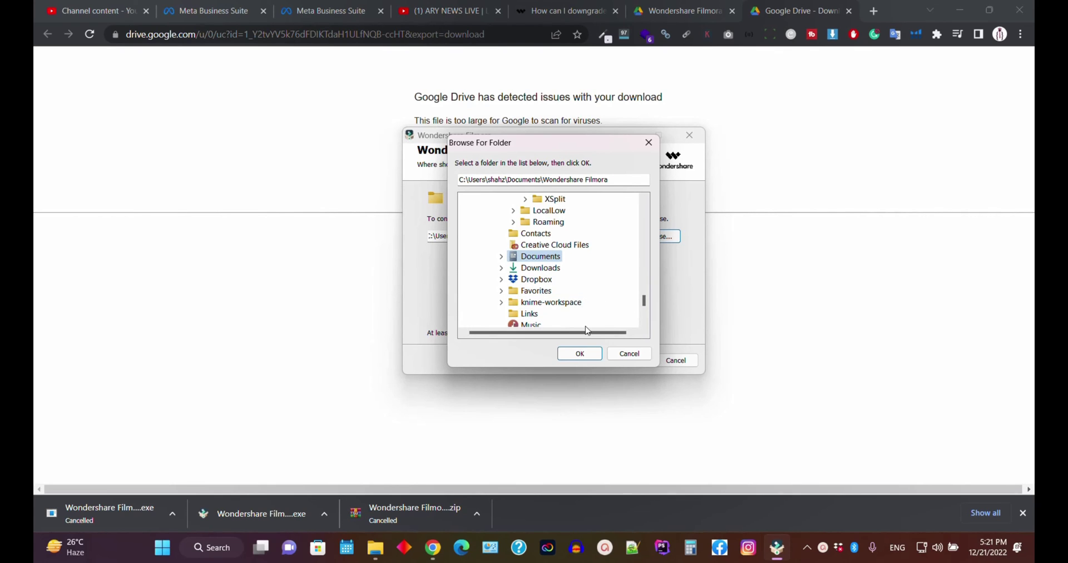
click(580, 353)
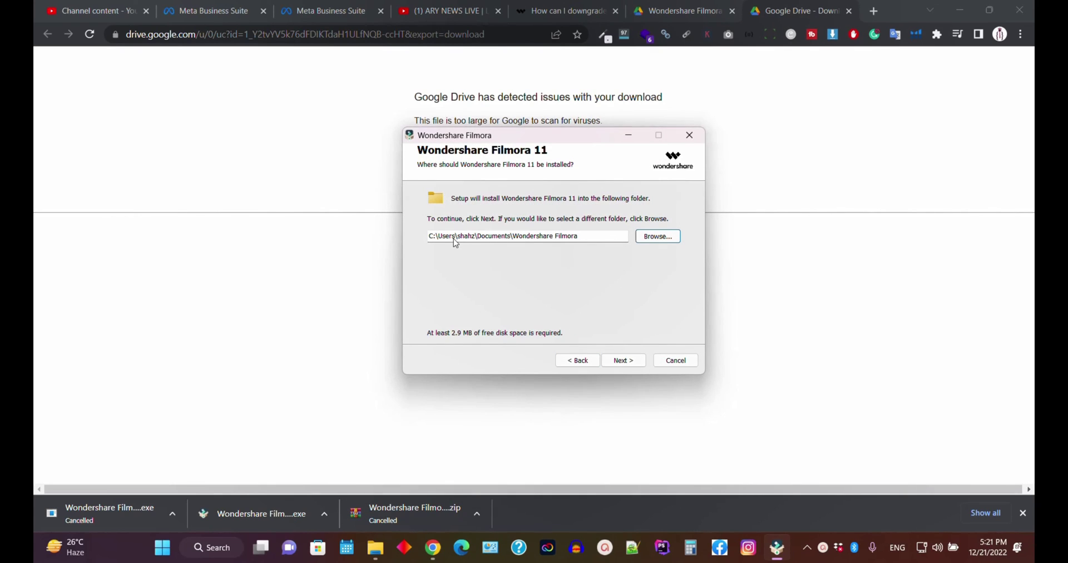
- Check the Documents\Wondershare Filmora install path and install Filmora 11 until setup succeeds
click(495, 238)
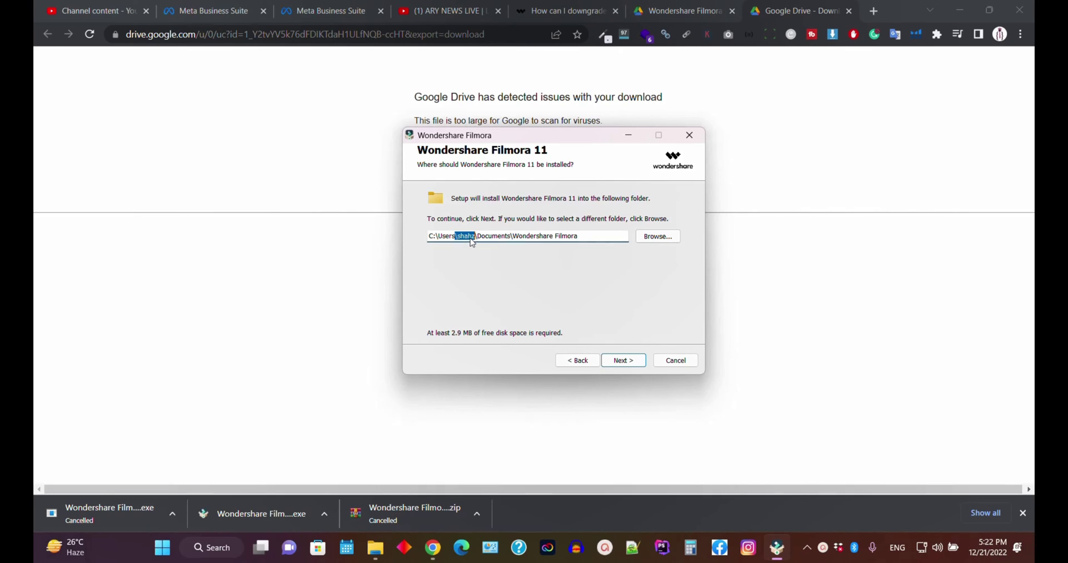
double_click(496, 237)
click(535, 240)
click(623, 360)
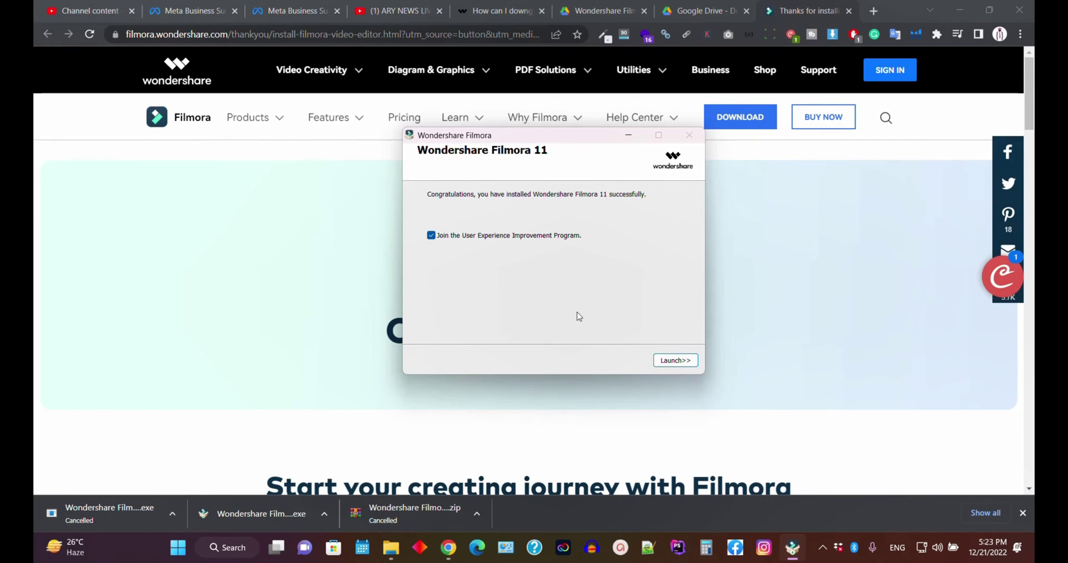
- Launch Filmora 11 from the final setup page, opening an empty Untitled project
click(676, 360)
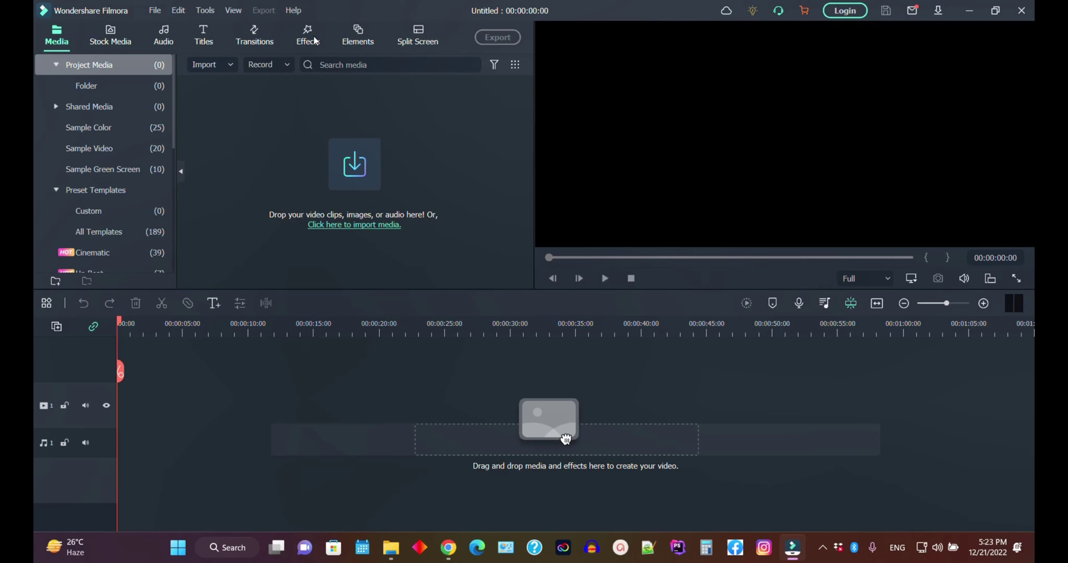
- Confirm version 11.8.0 in Help > About, then bring up the Wondershare ID login
click(293, 10)
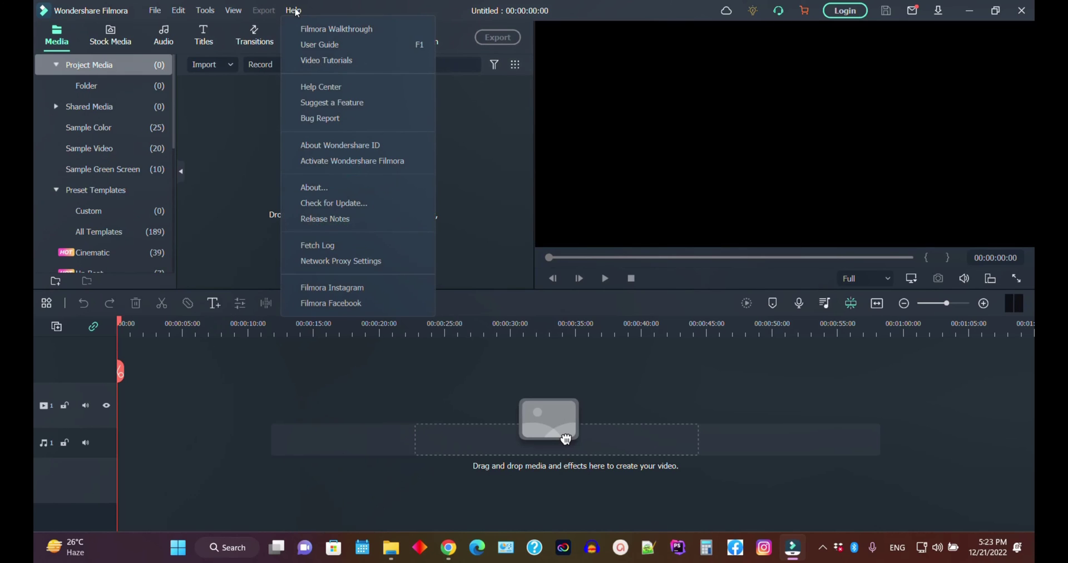
click(318, 187)
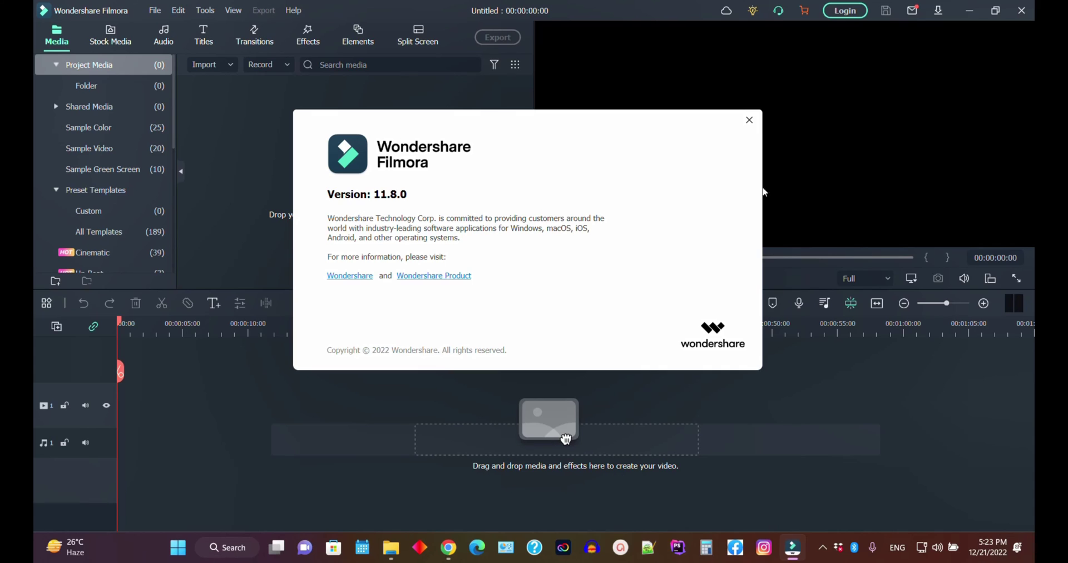
click(749, 120)
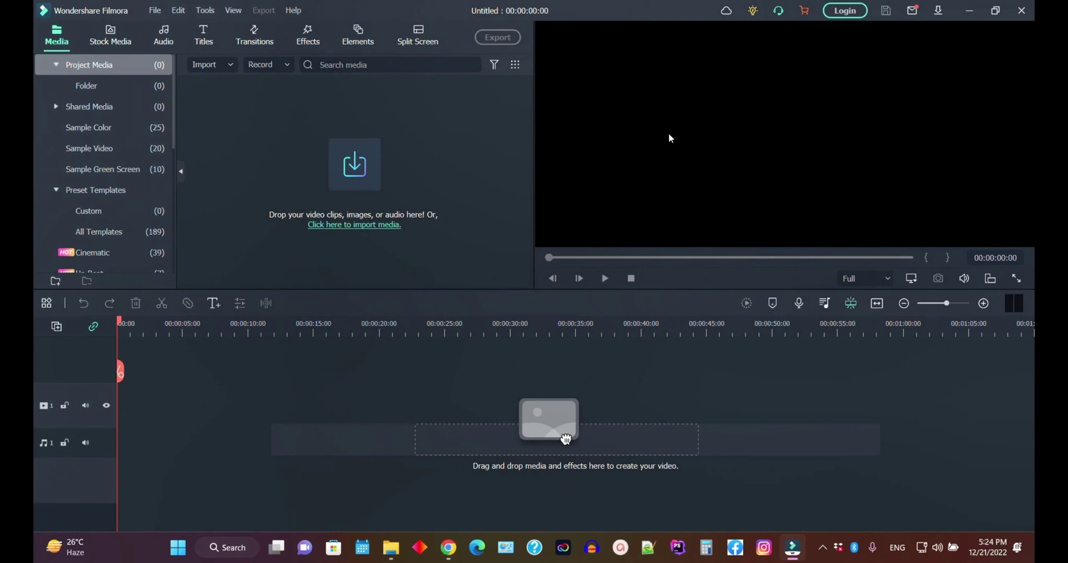
click(856, 12)
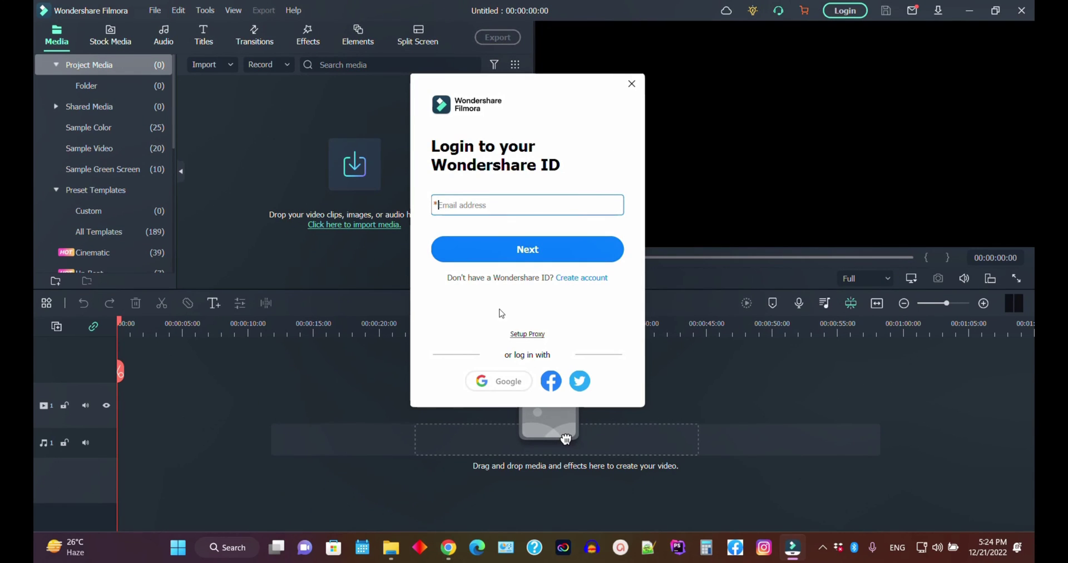
- Log in with a Google account and verify the account panel shows unlimited expiry
click(490, 382)
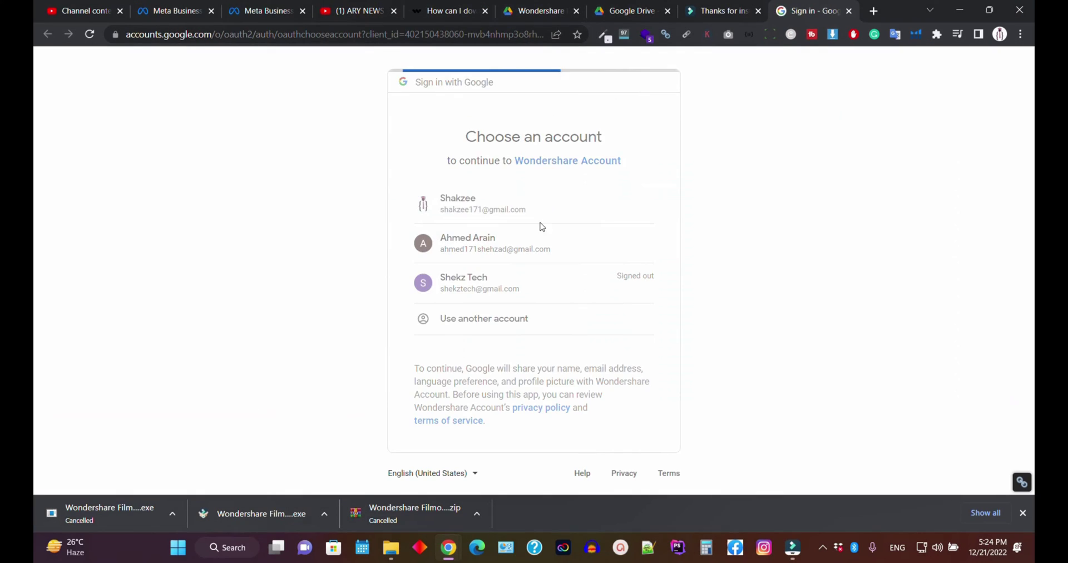
click(543, 226)
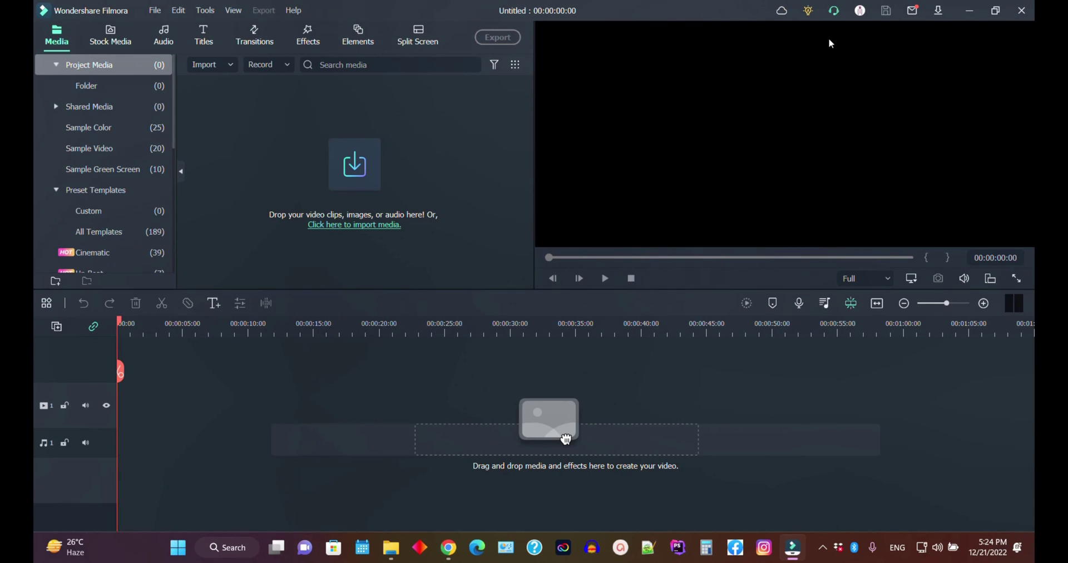
click(859, 11)
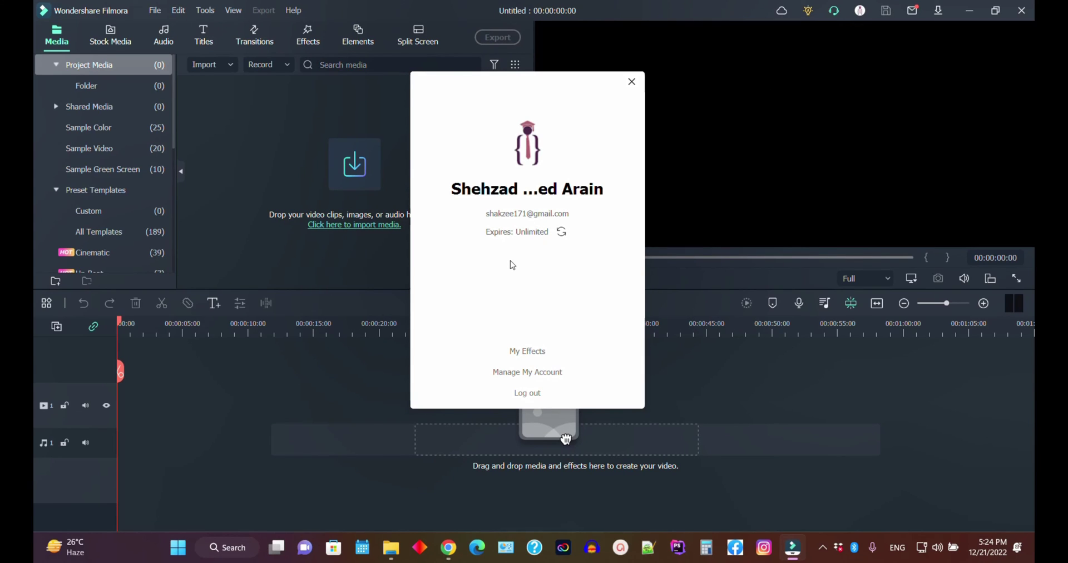
click(632, 82)
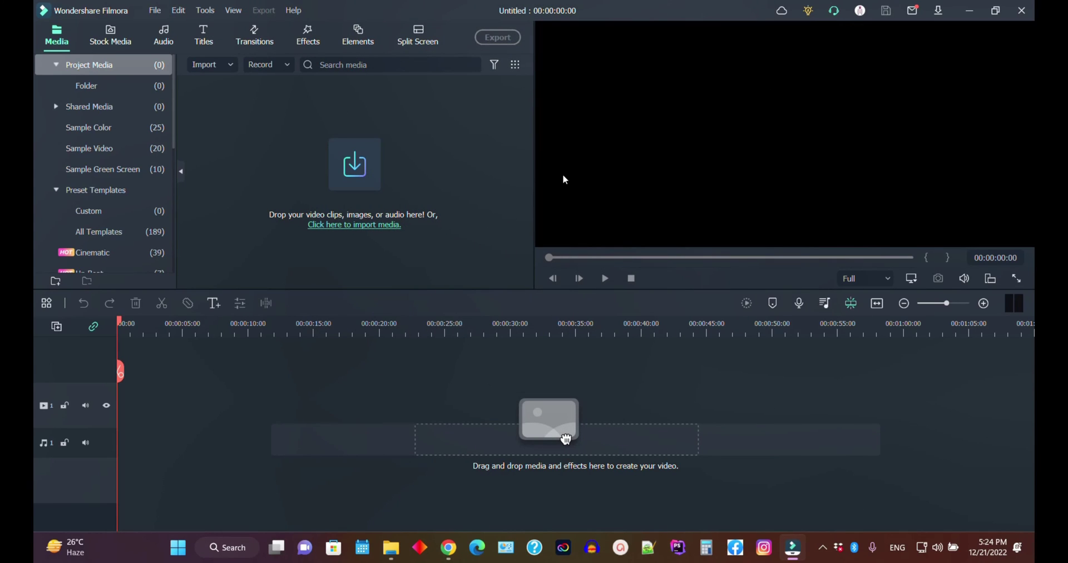
click(294, 10)
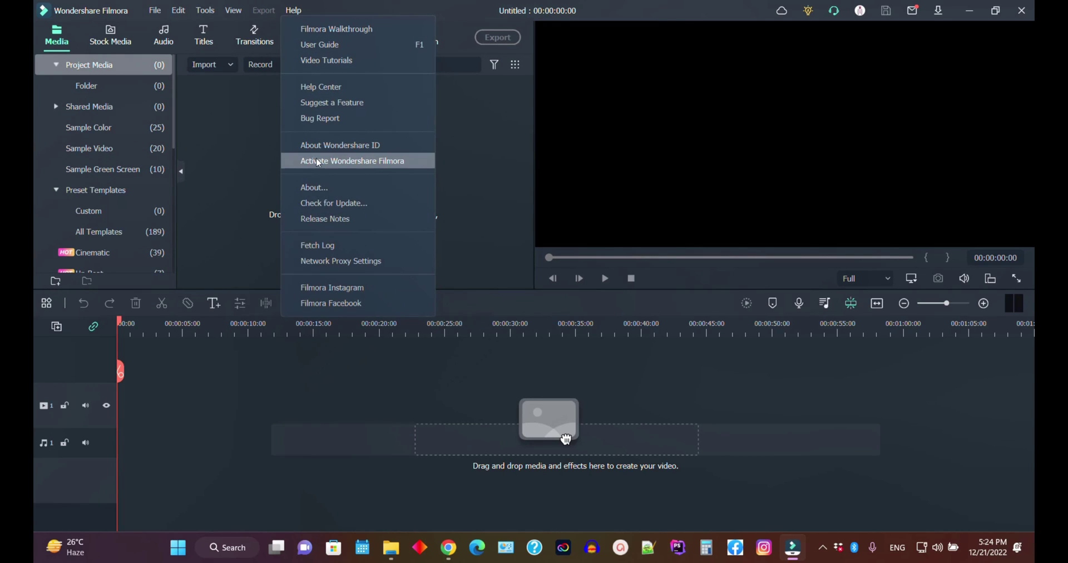
click(334, 186)
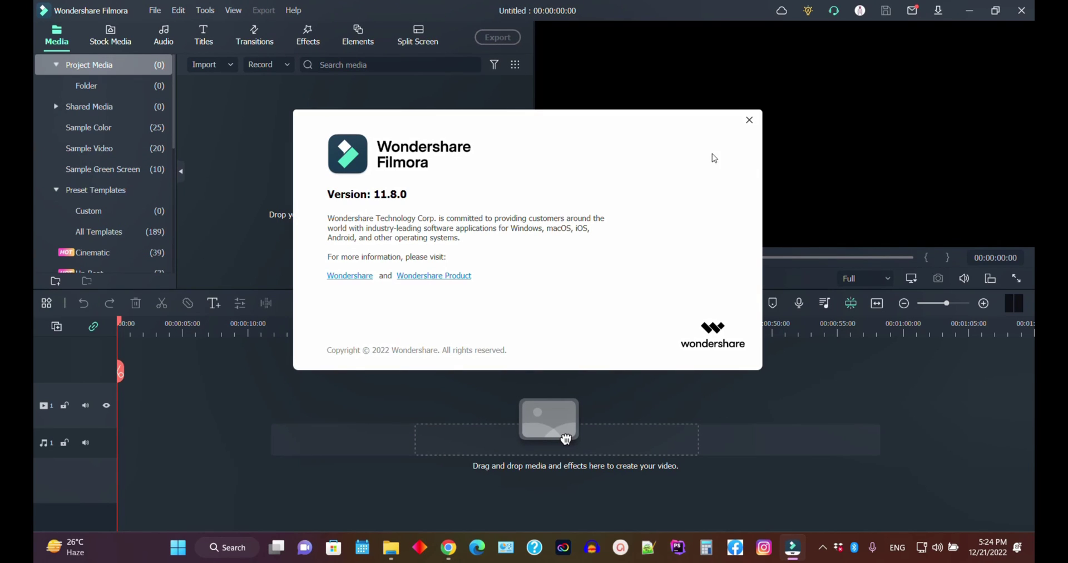
click(749, 120)
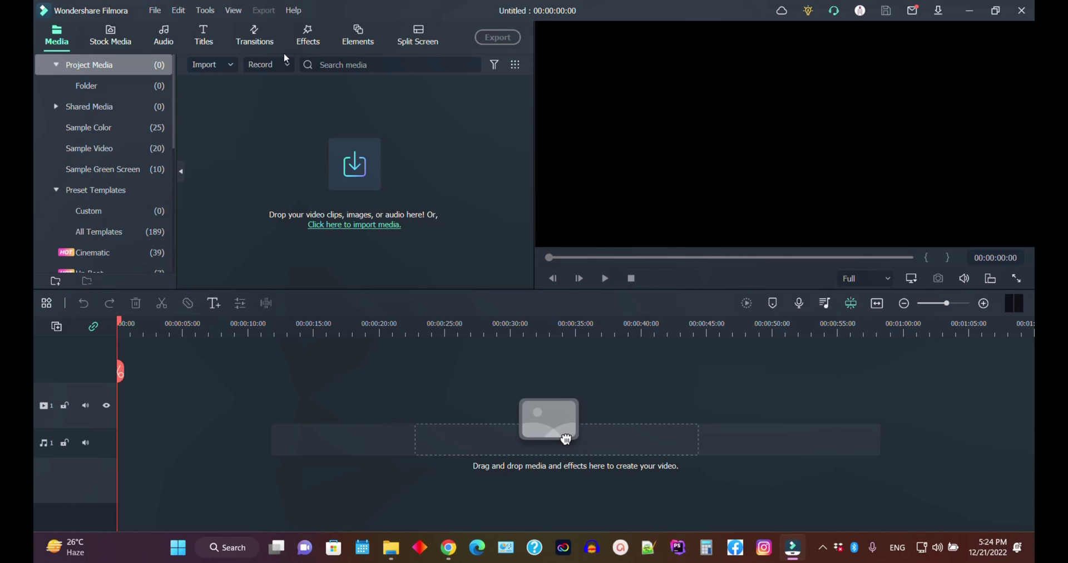
- Run Check for Update from the Help menu and read the V12.0.9 notice listing current version 11.8.0.129
click(294, 10)
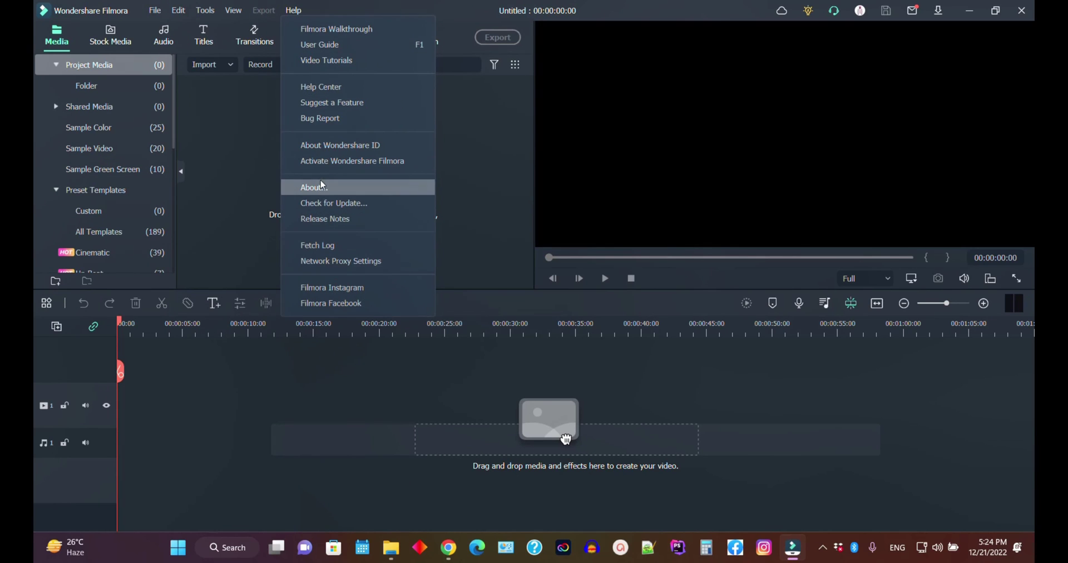
click(315, 204)
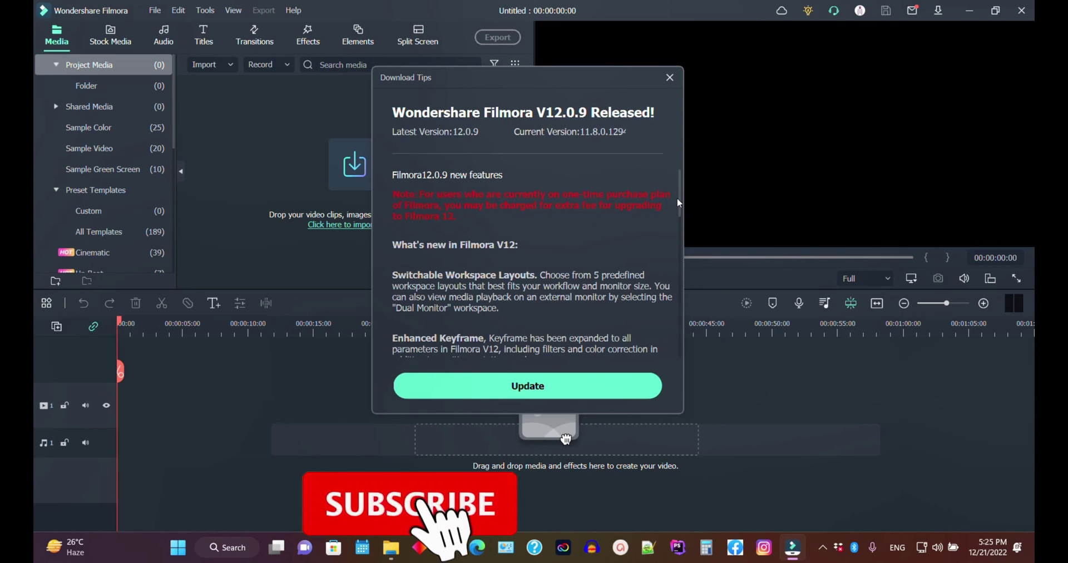
scroll(682, 203, down, 2)
mouse_move(682, 203)
mouse_down()
mouse_move(666, 292)
mouse_move(659, 158)
mouse_up()
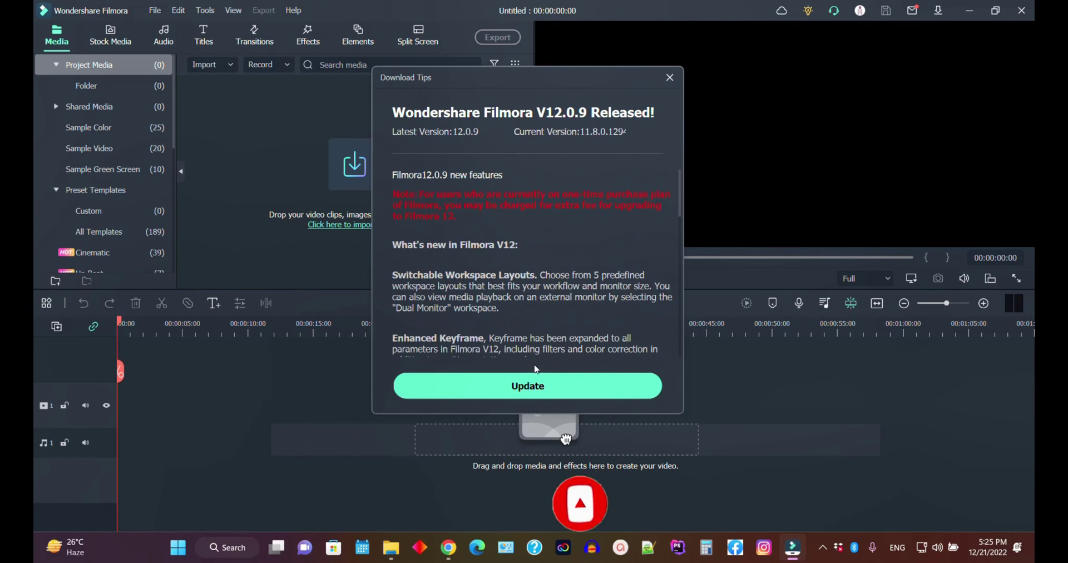